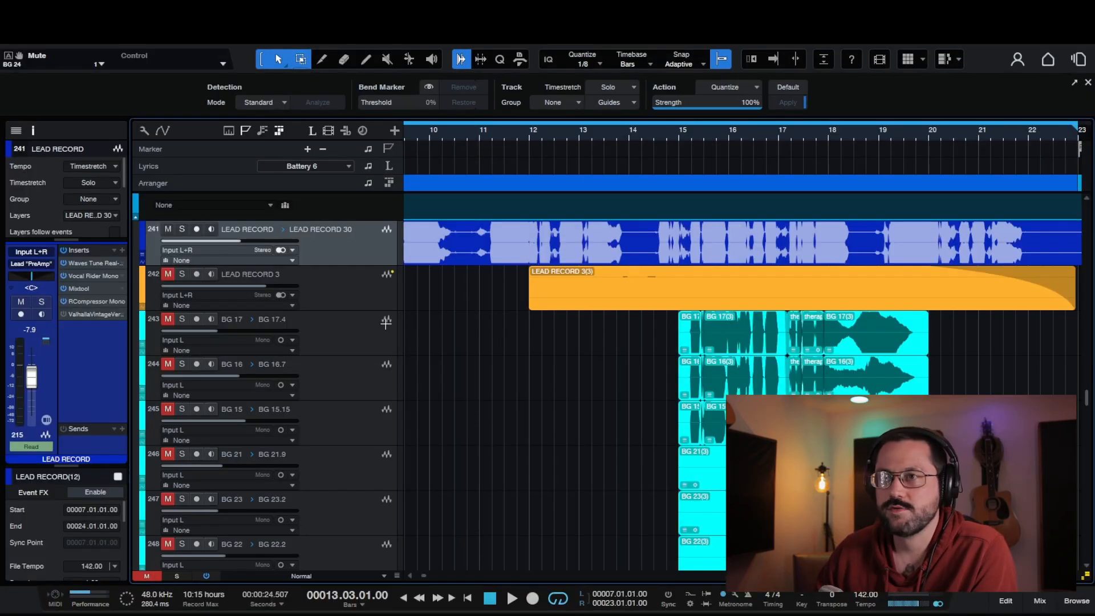
Duplicate the LEAD RECORD track and move the vocal section from about bar 12.5 to bar 14 onto the duplicate.
key("ctrl+d")
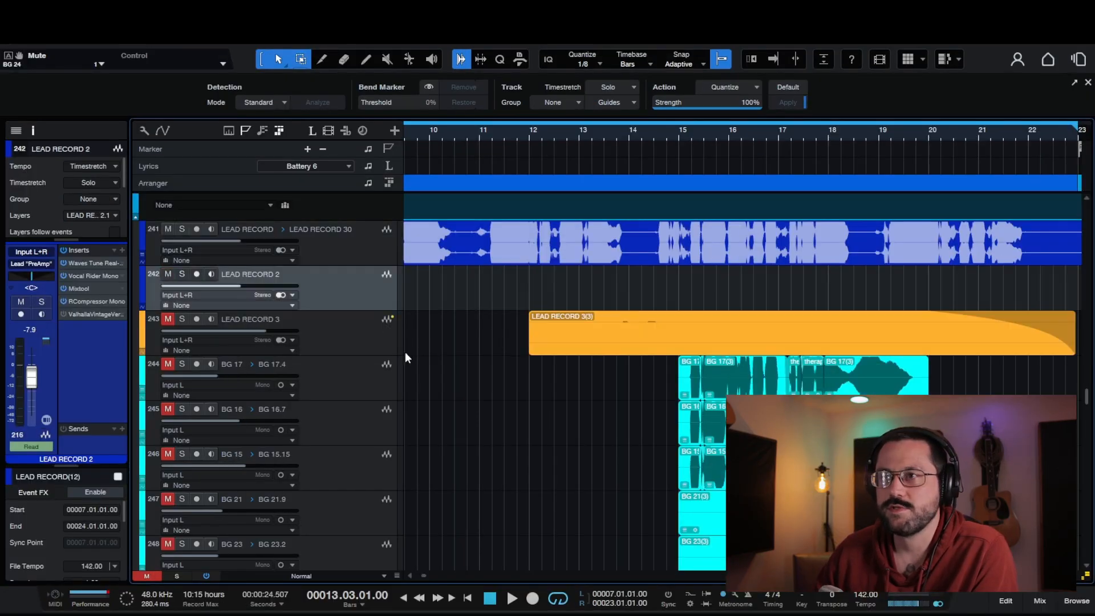
left_click_drag(554, 245, 628, 251)
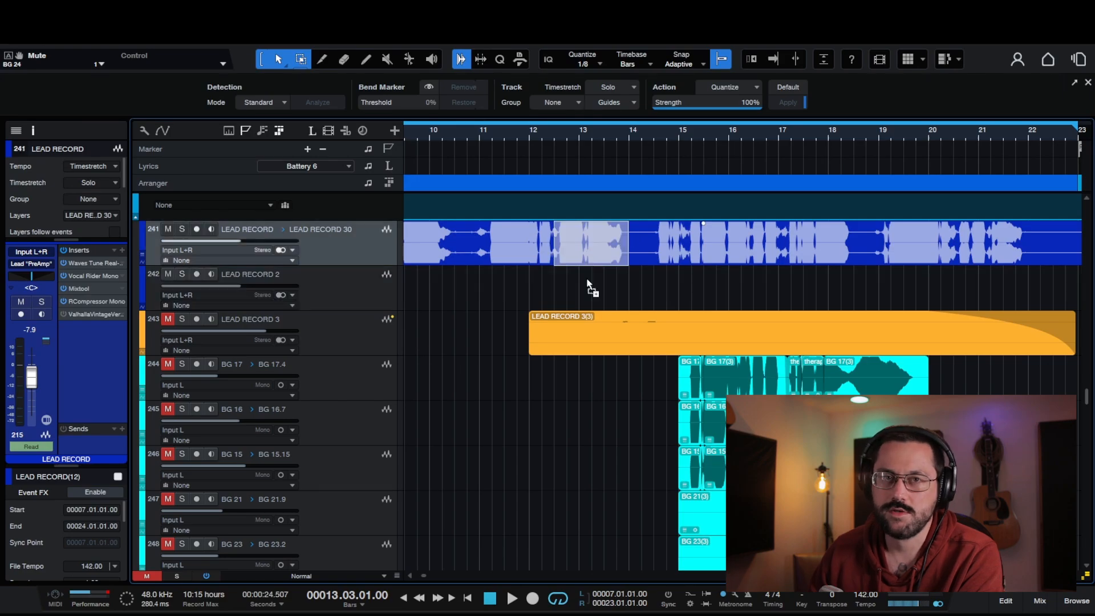
left_click_drag(586, 302, 588, 297)
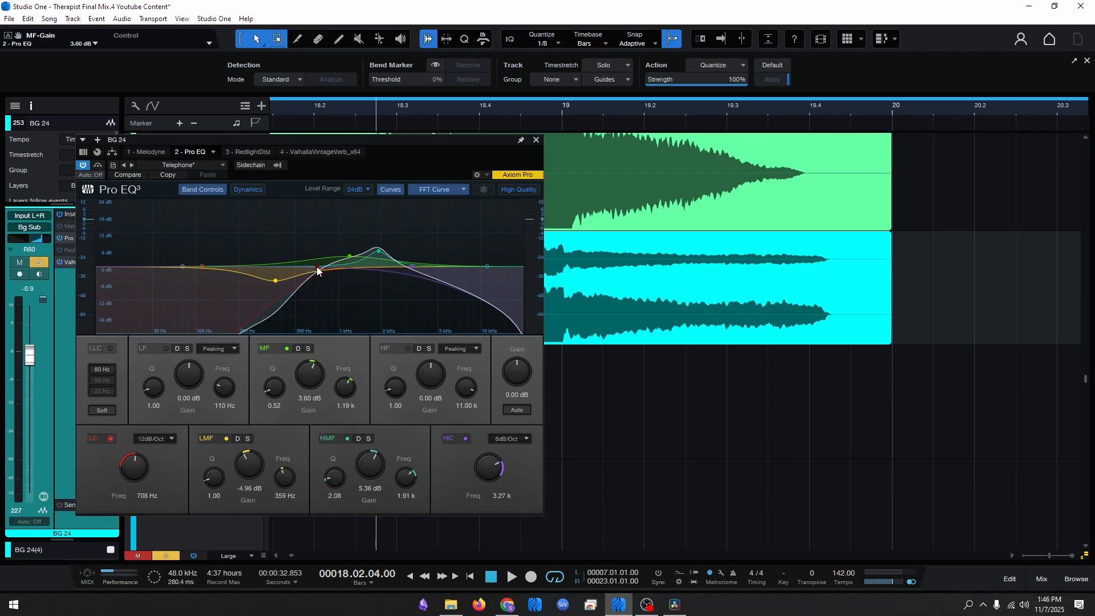
Set the Pro EQ low cut on BG 24 to 638 Hz and the high cut to 3.20 kHz, and open its ValhallaVintageVerb insert.
mouse_move(317, 274)
left_mouse_down()
mouse_move(283, 273)
mouse_move(311, 266)
left_mouse_up()
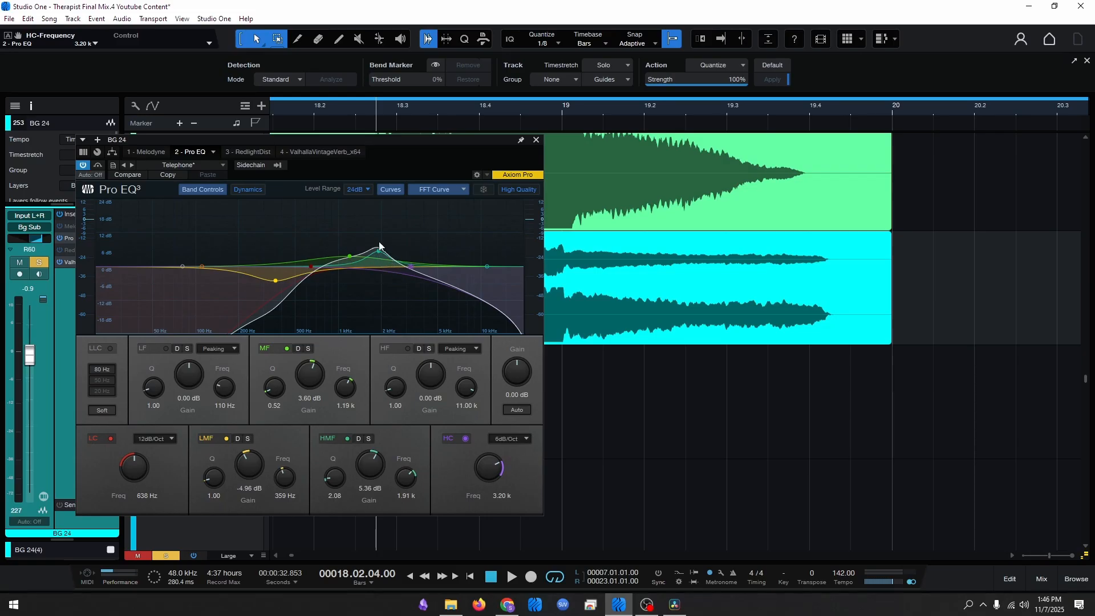
left_click(536, 140)
left_click(87, 261)
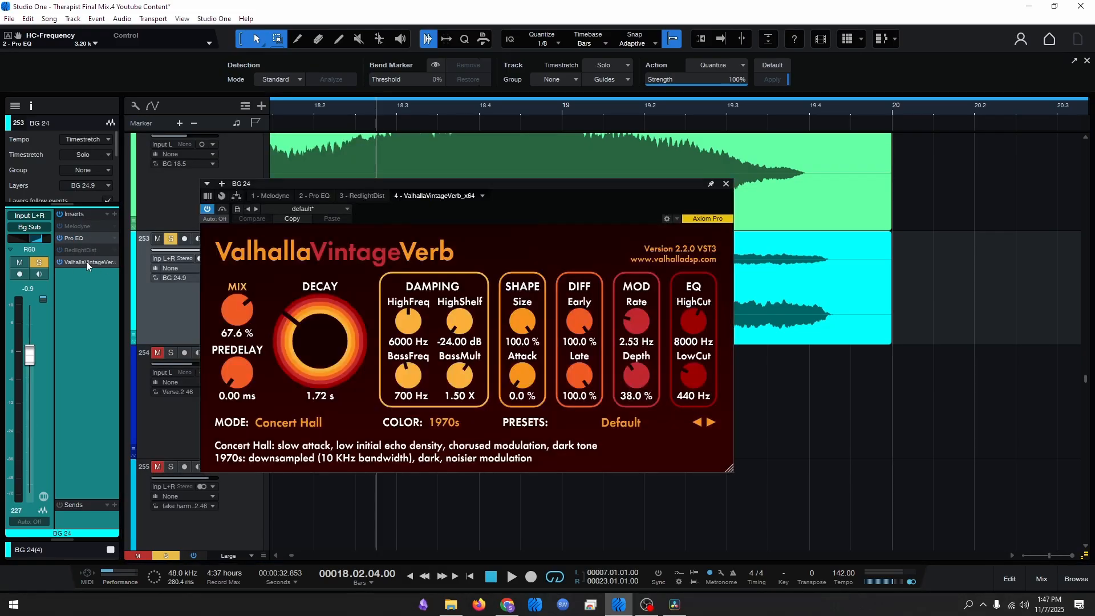
left_click_drag(344, 186, 358, 165)
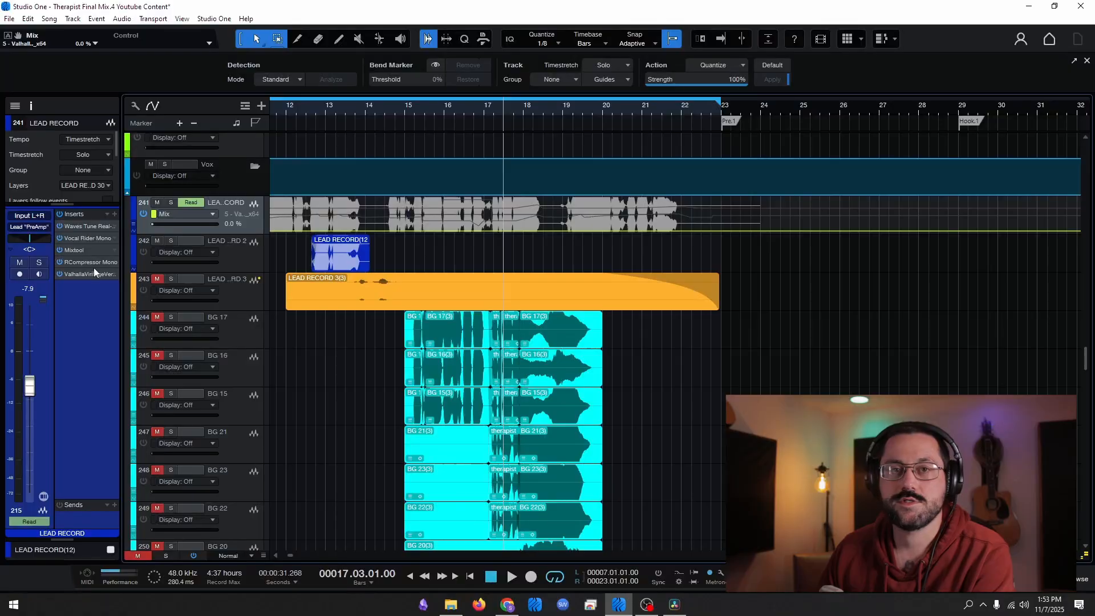
Set LEAD RECORD's ValhallaVintageVerb automation to Touch and record a Mix increase from 0 to about 51.6% during playback up to bar 21.
left_click(91, 271)
left_click(323, 301)
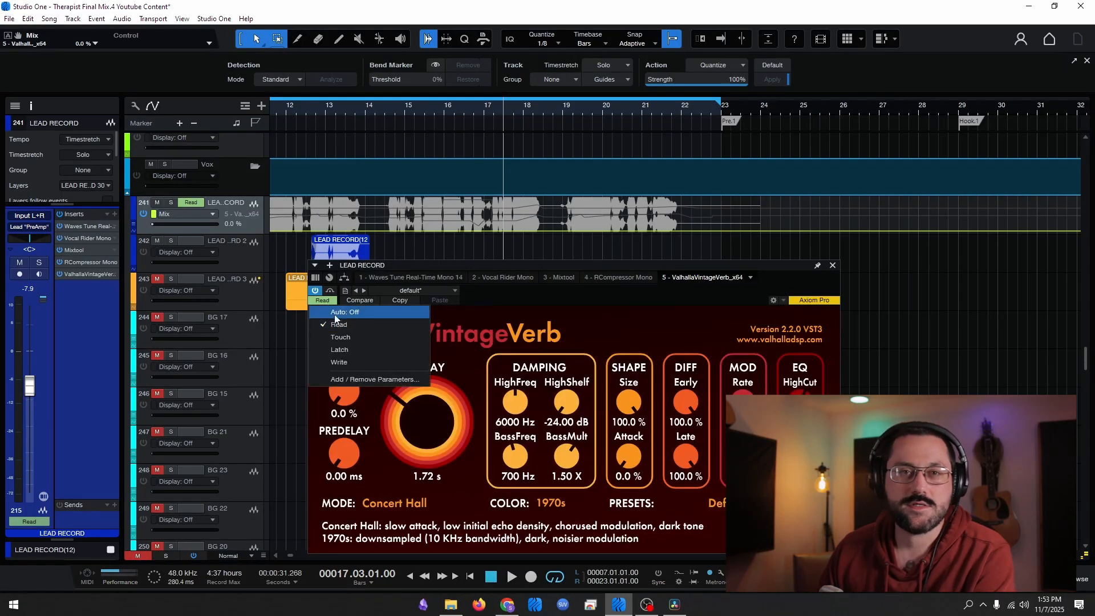
left_click(346, 338)
left_click_drag(730, 266, 567, 247)
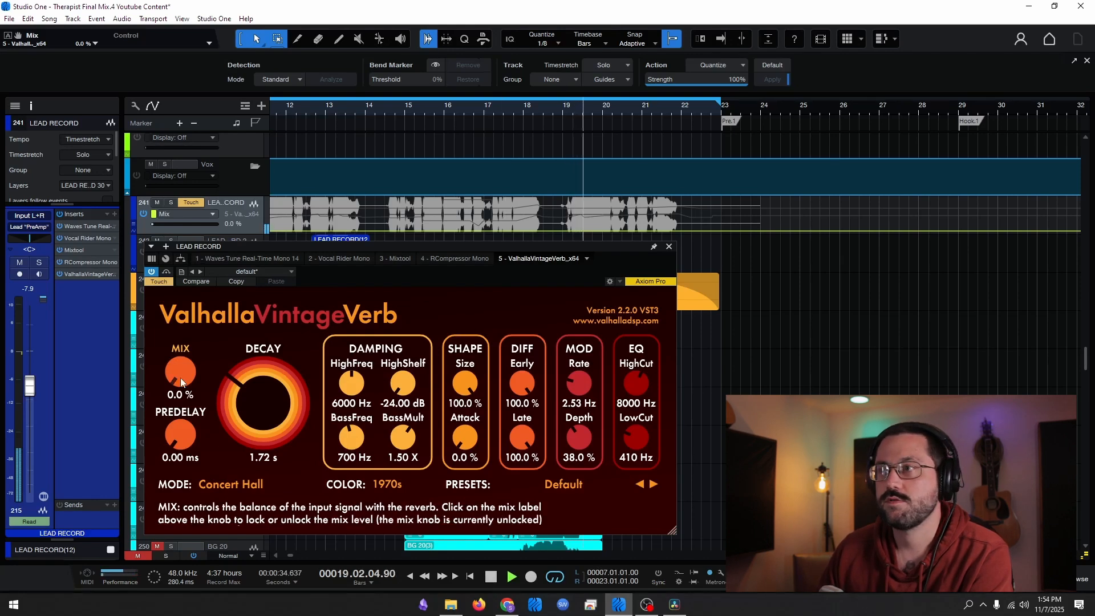
left_click_drag(180, 377, 168, 324)
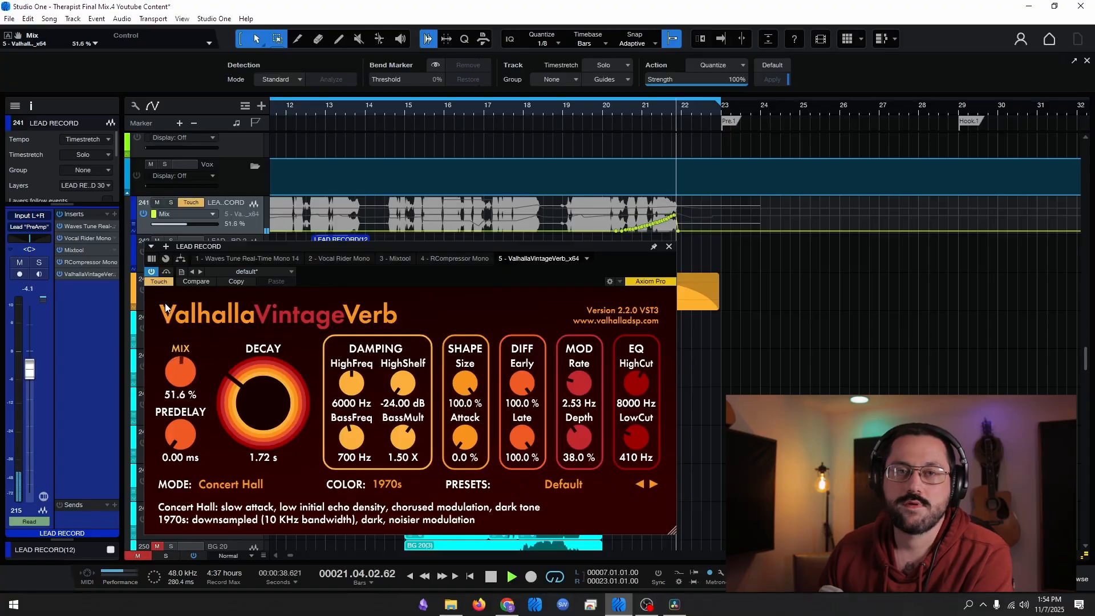
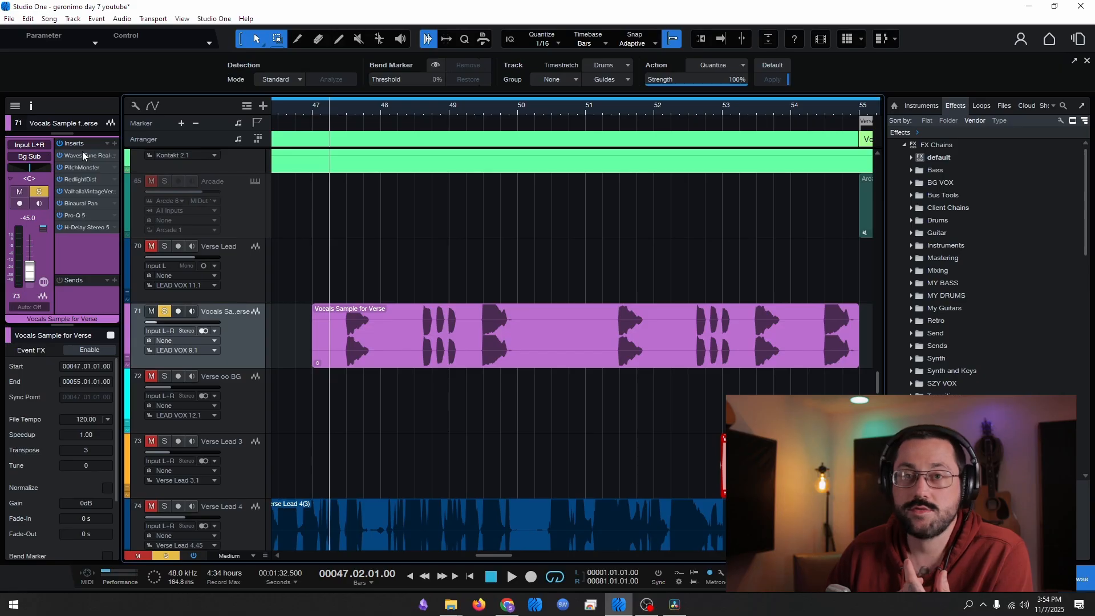
Review the settings of each insert on the Vocals Sample for Verse track, from Waves Tune Real-Time through H-Delay Stereo 5.
left_click(84, 156)
left_click(81, 167)
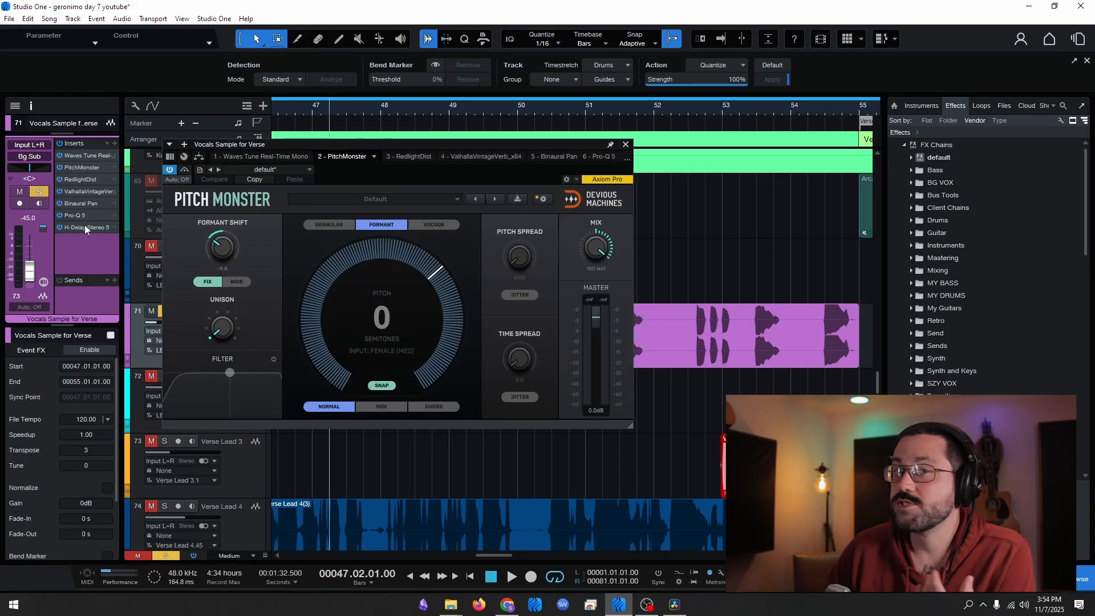
left_click(76, 179)
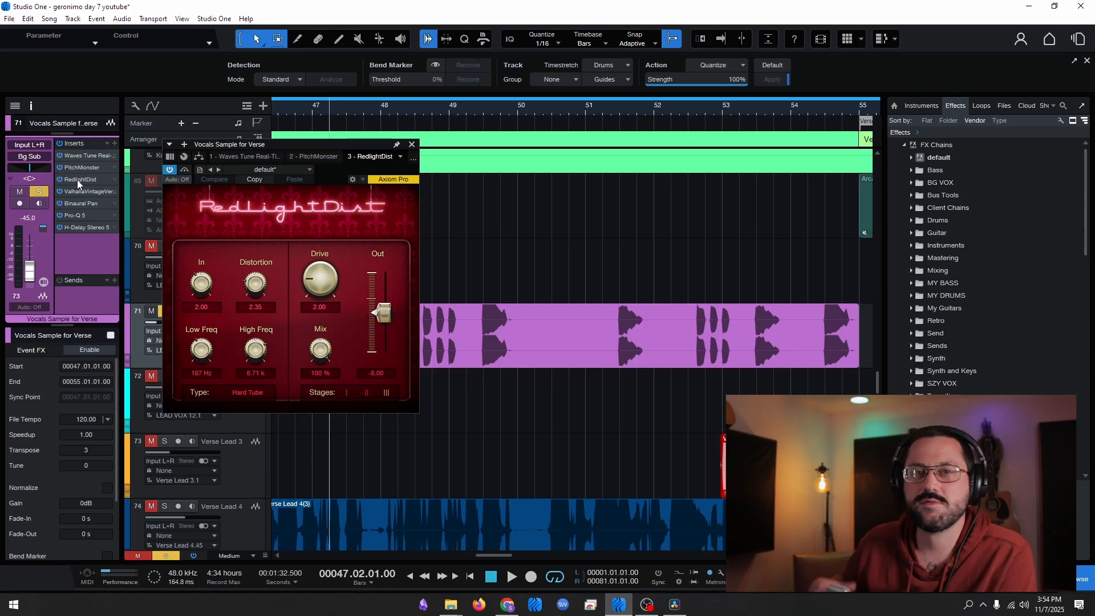
left_click(81, 190)
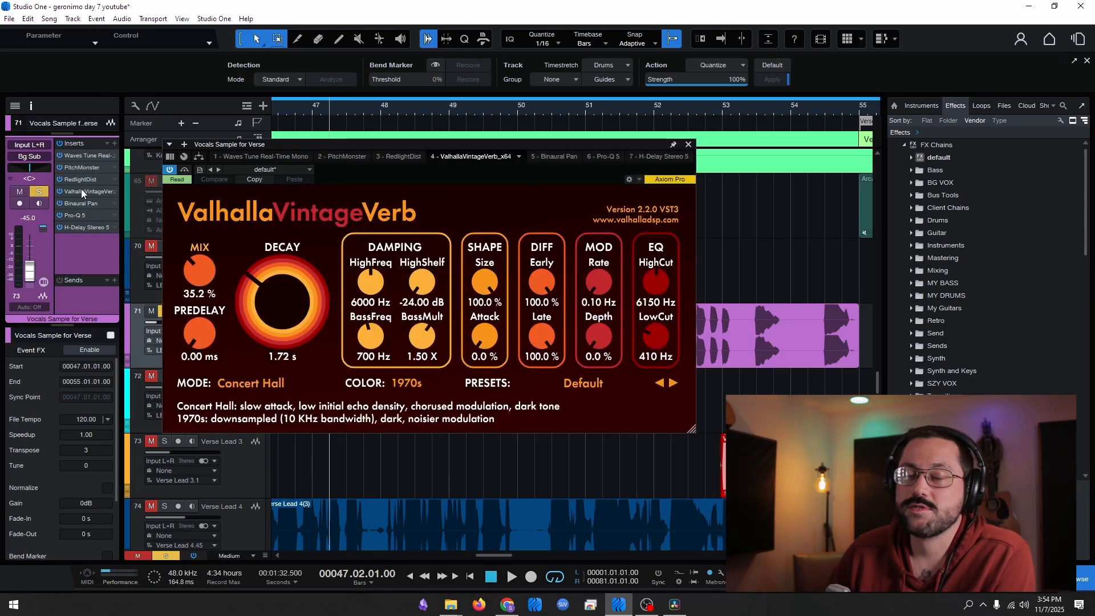
left_click(81, 198)
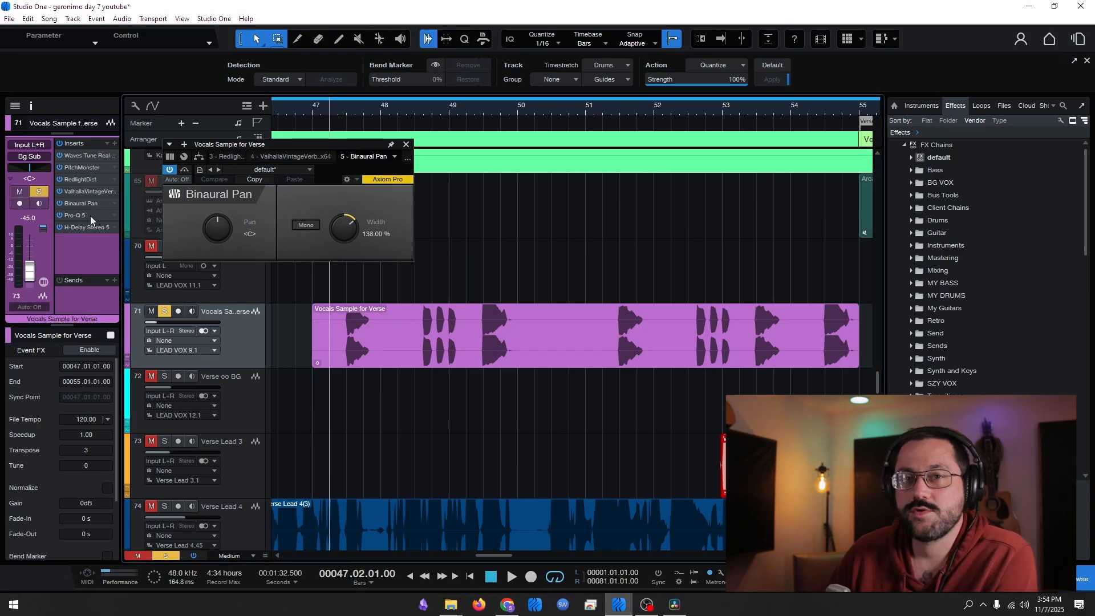
left_click(85, 217)
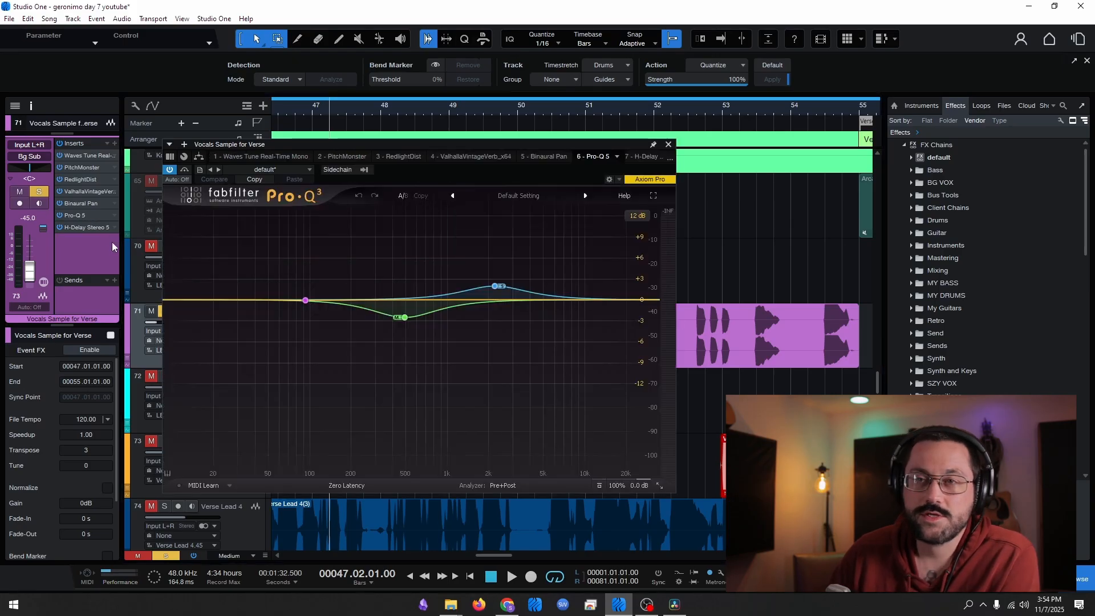
left_click(82, 228)
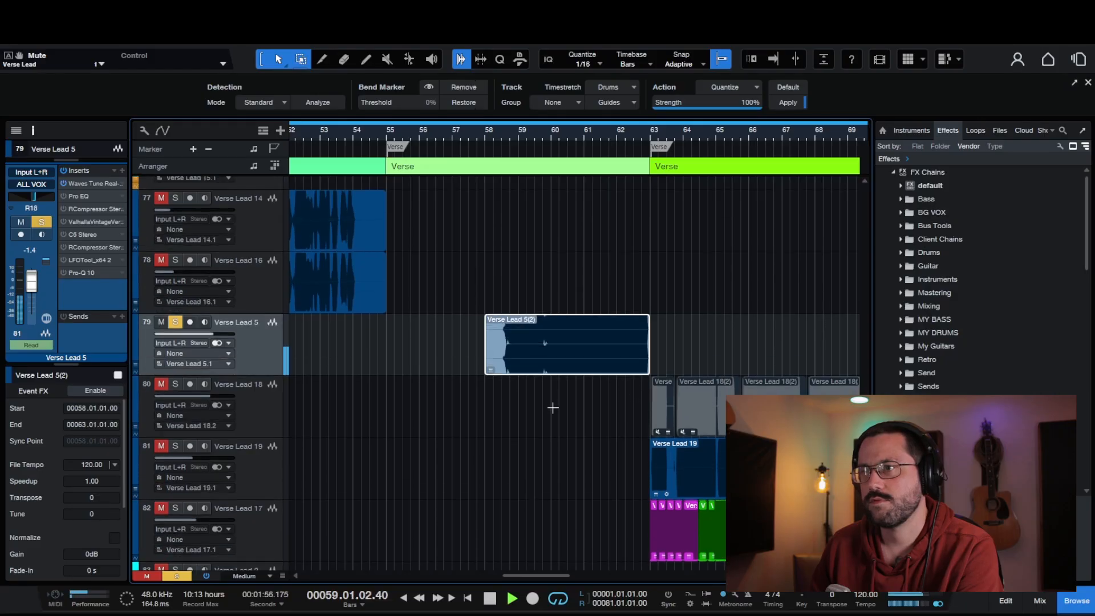
Review the Pro EQ, first RCompressor, ValhallaVintageVerb and C6 Stereo settings on the Verse Lead 5 track.
scroll(552, 406, "up", 2)
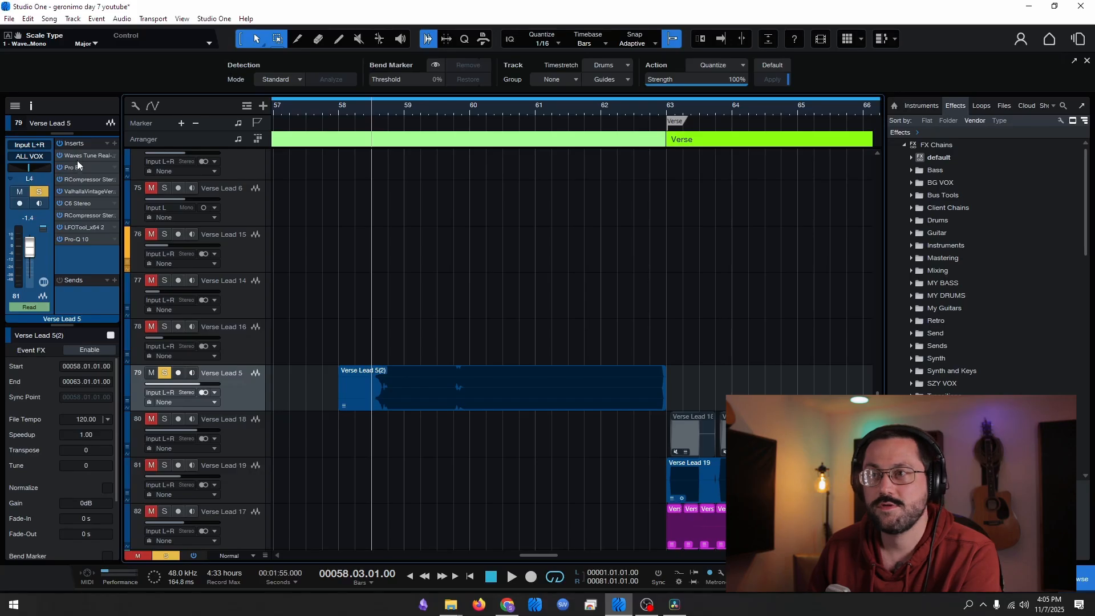
left_click(77, 165)
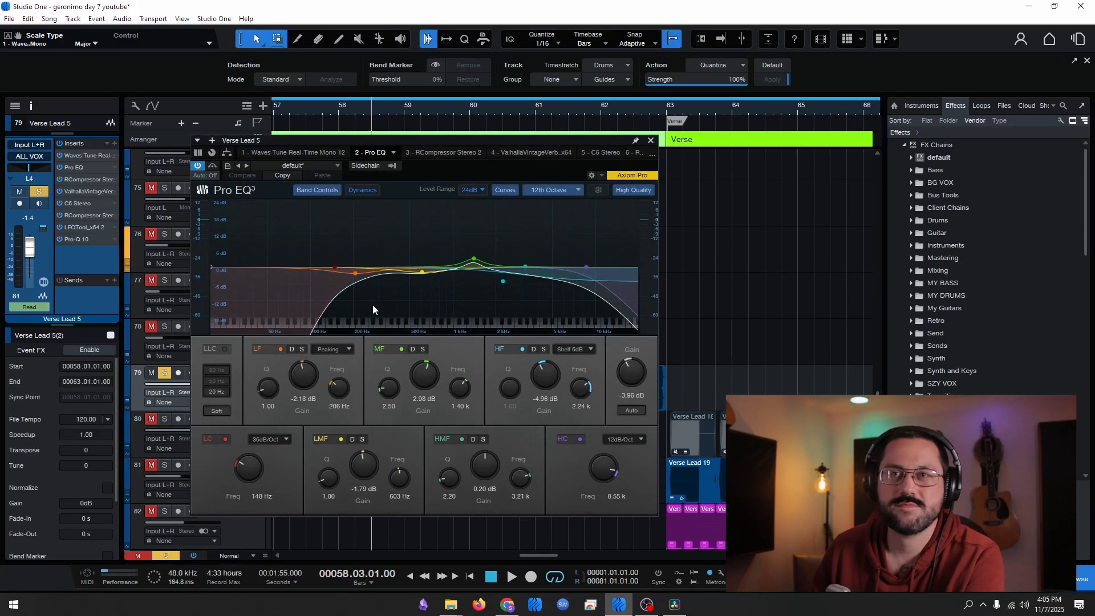
left_click(71, 178)
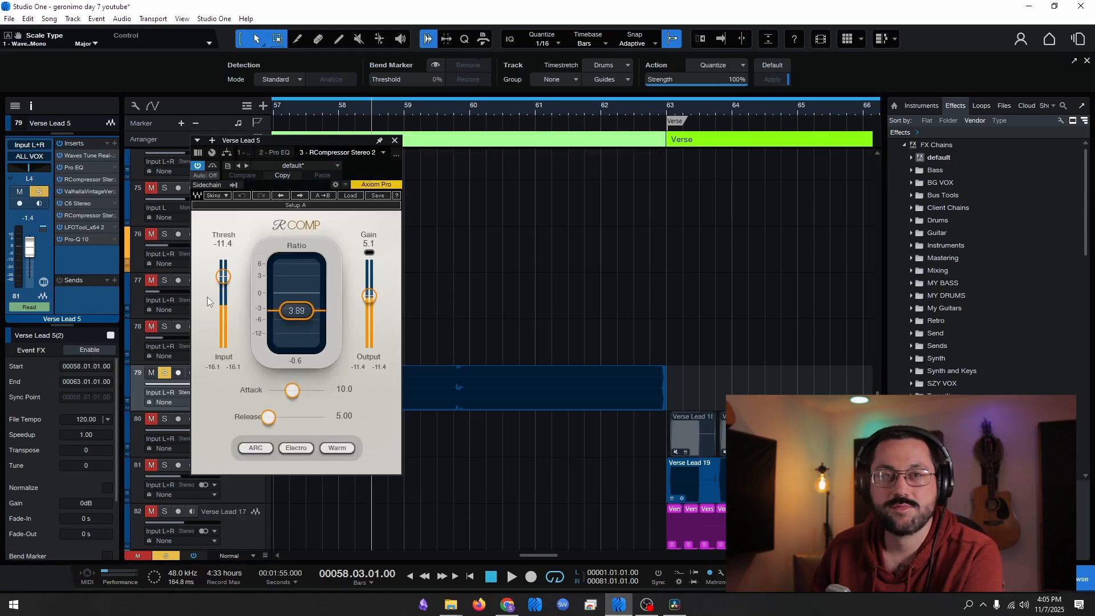
left_click(80, 192)
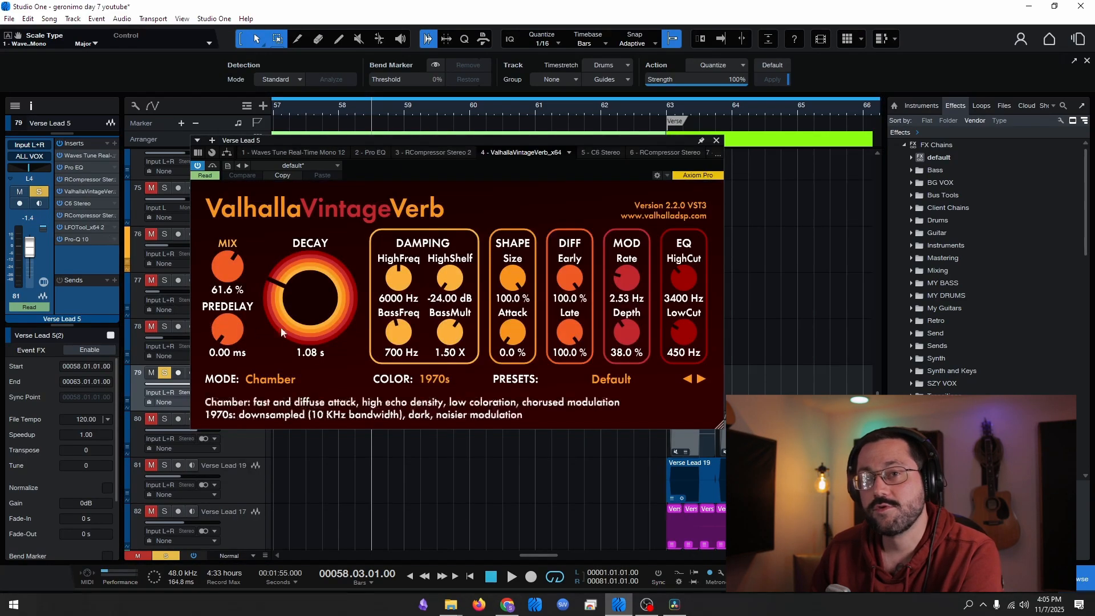
left_click(81, 202)
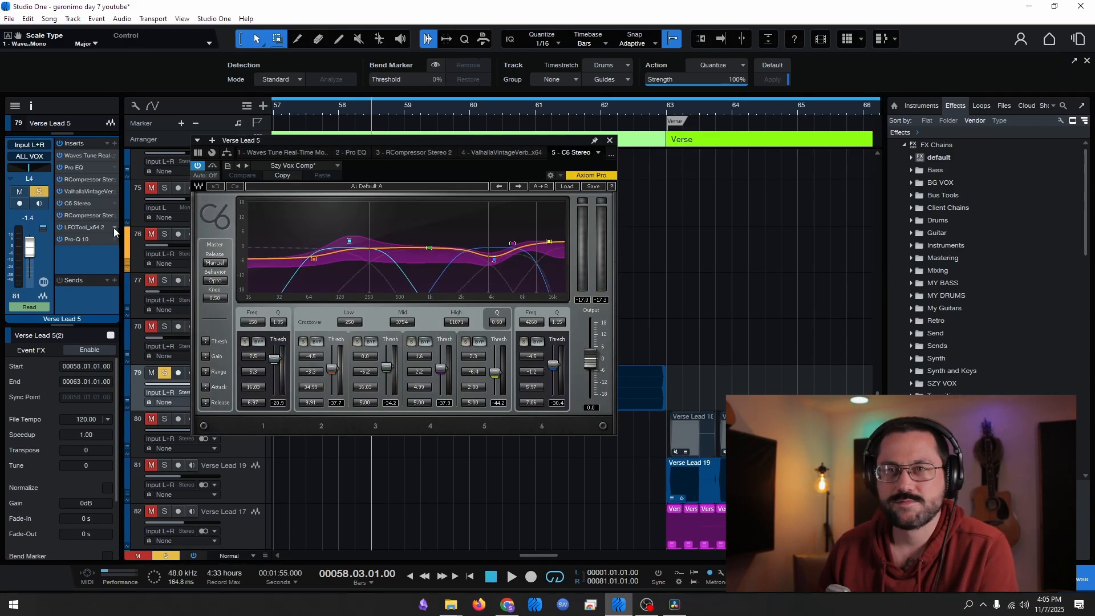
Review the remaining Verse Lead 5 inserts: the second RCompressor with its sidechain sources, LFOTool and Pro-Q 10.
left_click(74, 216)
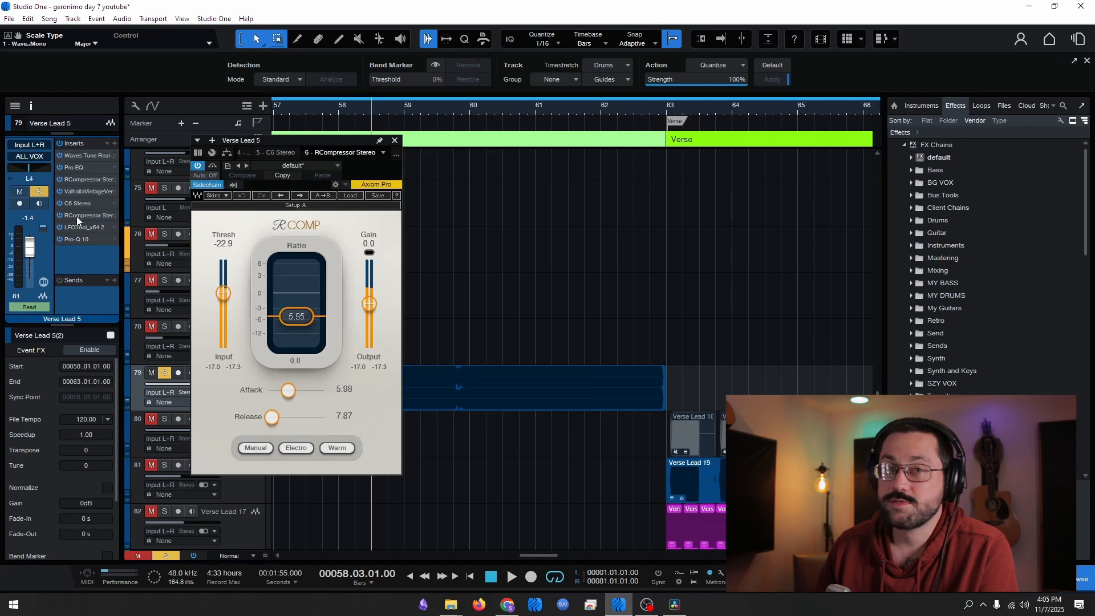
left_click(232, 186)
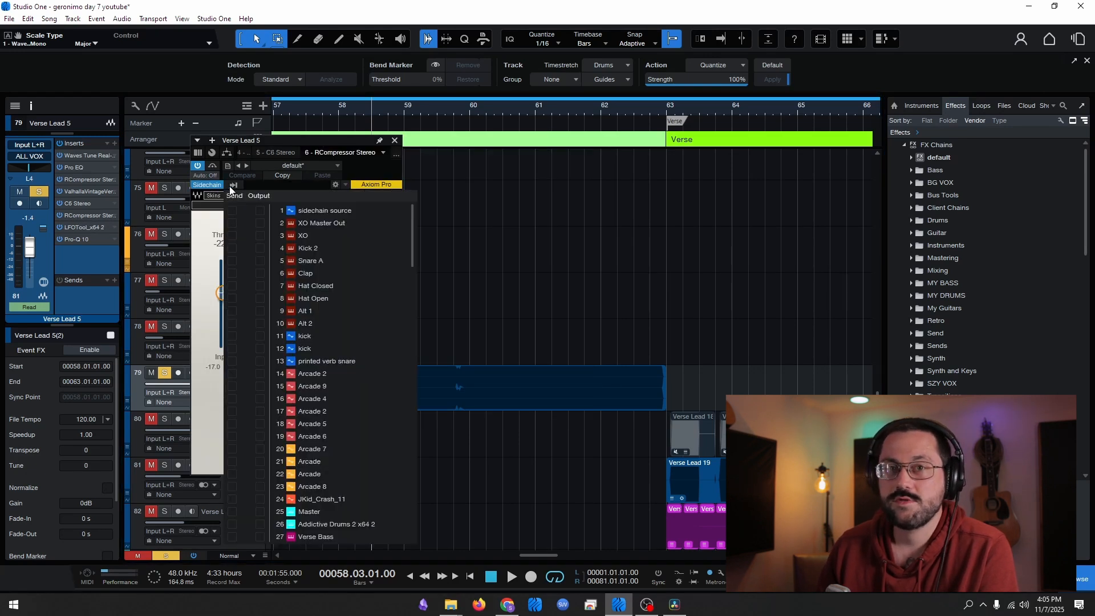
scroll(380, 254, "down", 1)
left_click_drag(413, 252, 409, 517)
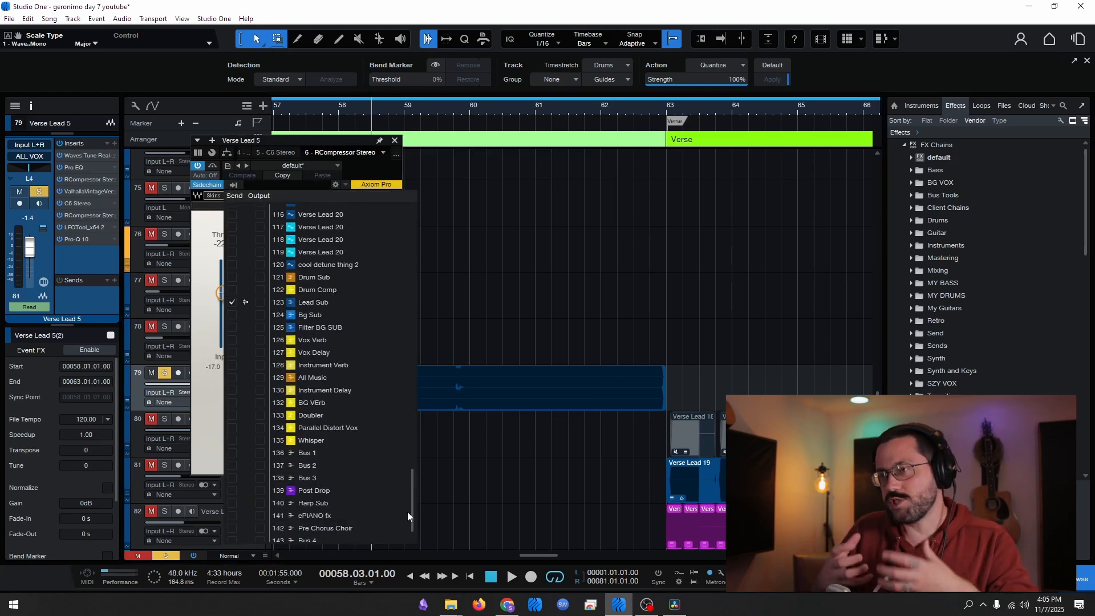
double_click(83, 228)
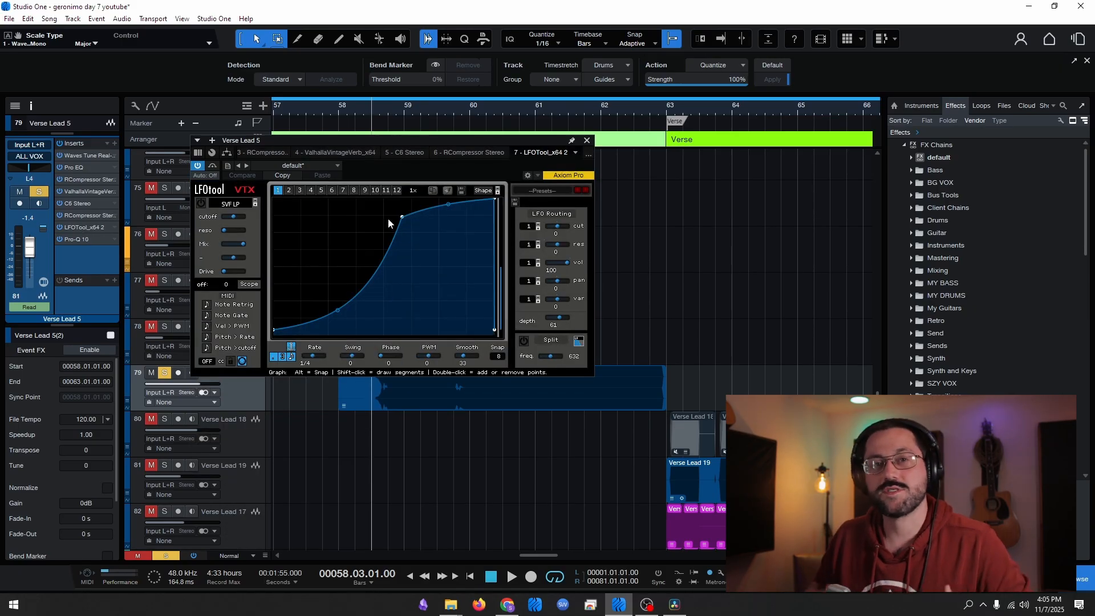
double_click(74, 238)
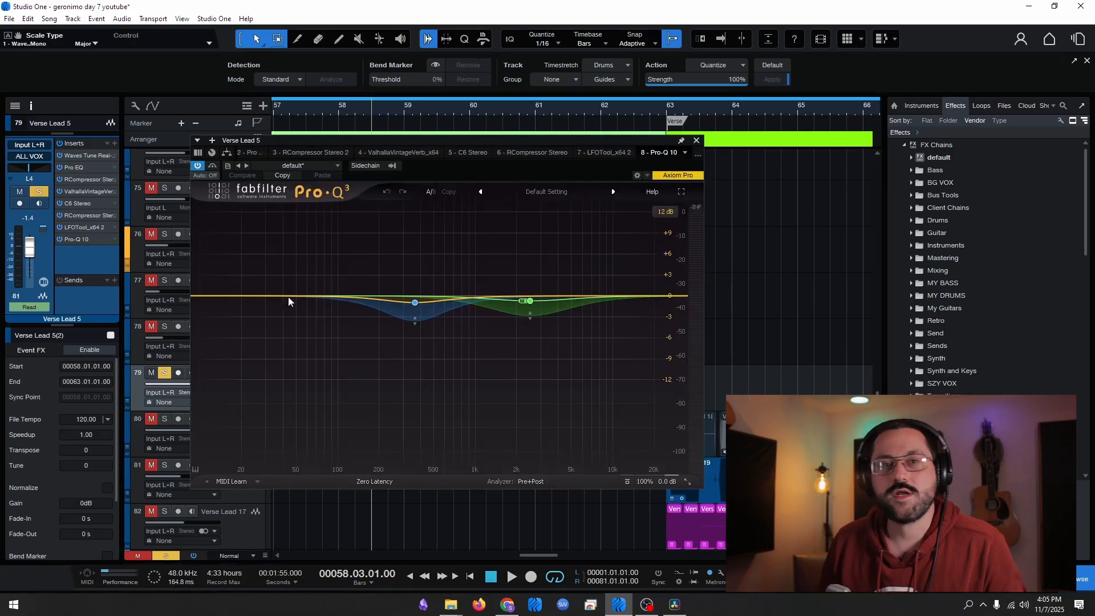